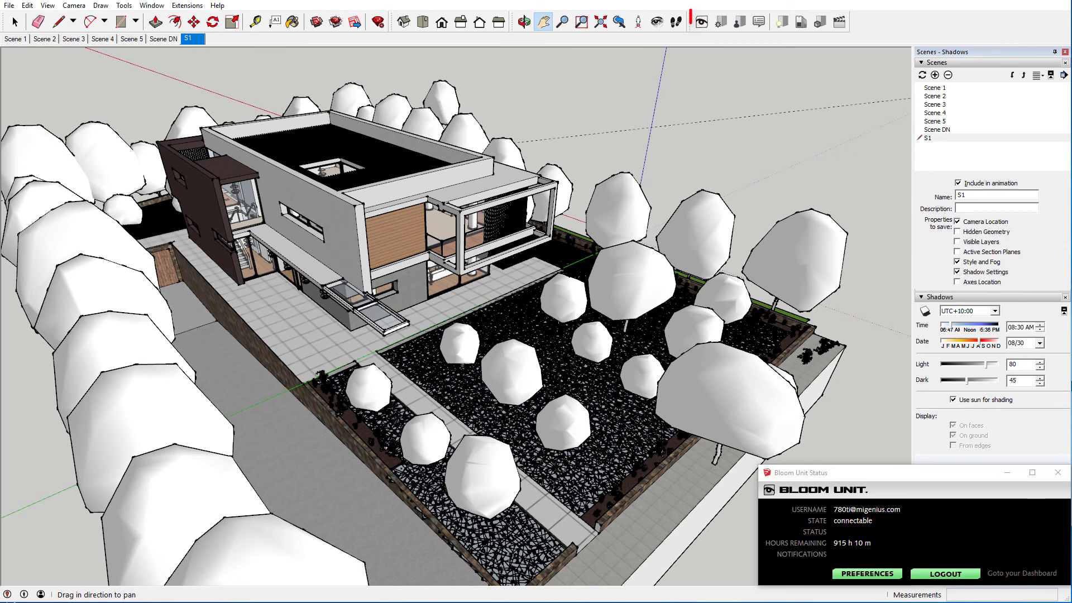
- Start a live Bloom Unit render of the villa and preview Scenes 1 to 5 and Scene DN in it
{"action": "left_click", "coordinate": [702, 23]}
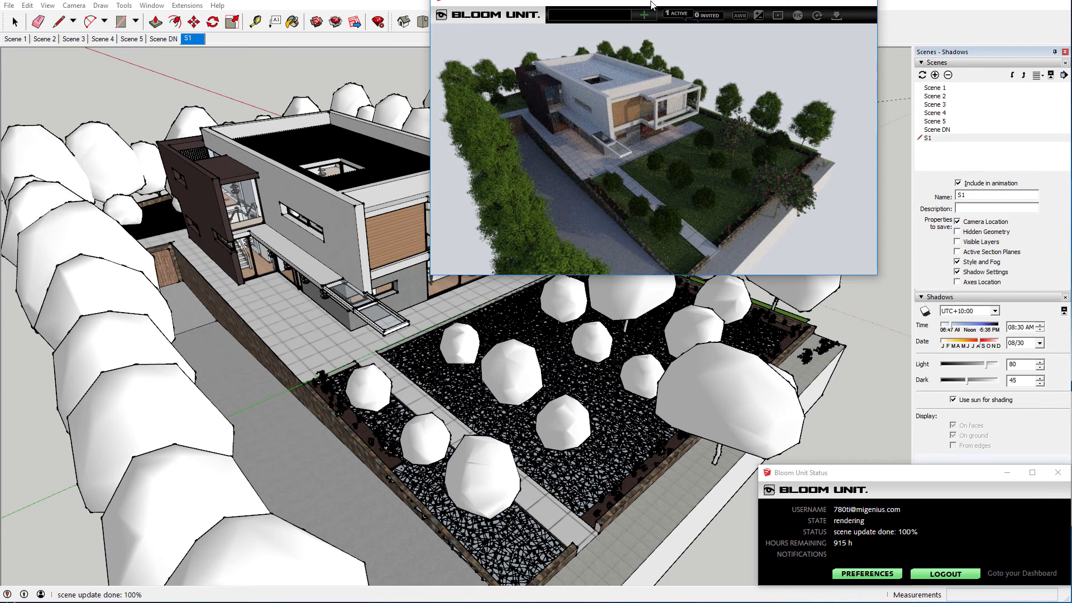
{"action": "mouse_move", "coordinate": [652, 5]}
{"action": "left_mouse_down"}
{"action": "mouse_move", "coordinate": [681, 127]}
{"action": "mouse_move", "coordinate": [681, 188]}
{"action": "left_mouse_up"}
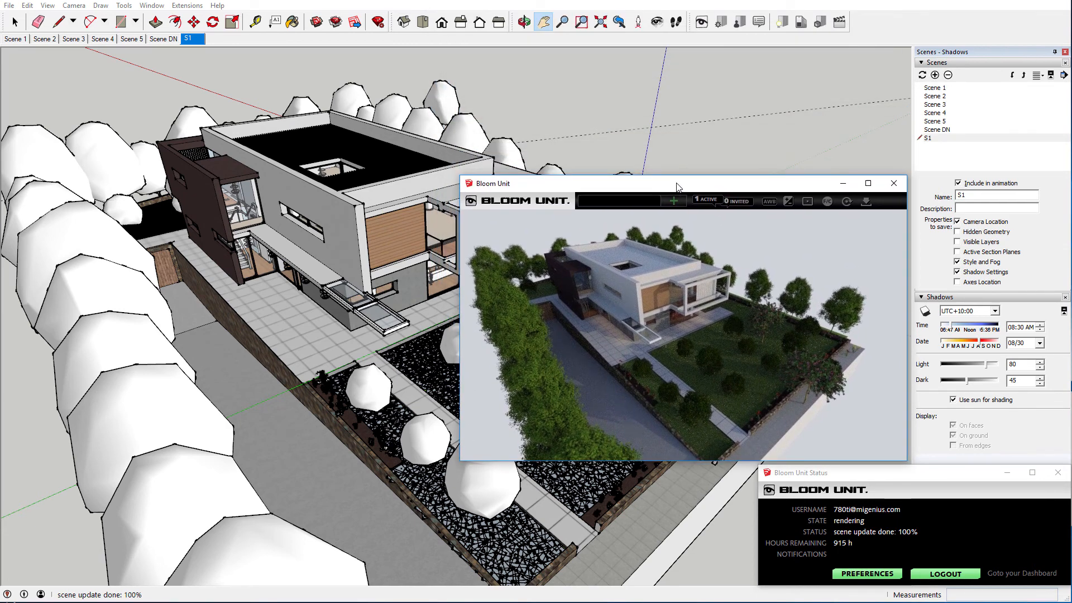
{"action": "left_click", "coordinate": [16, 39]}
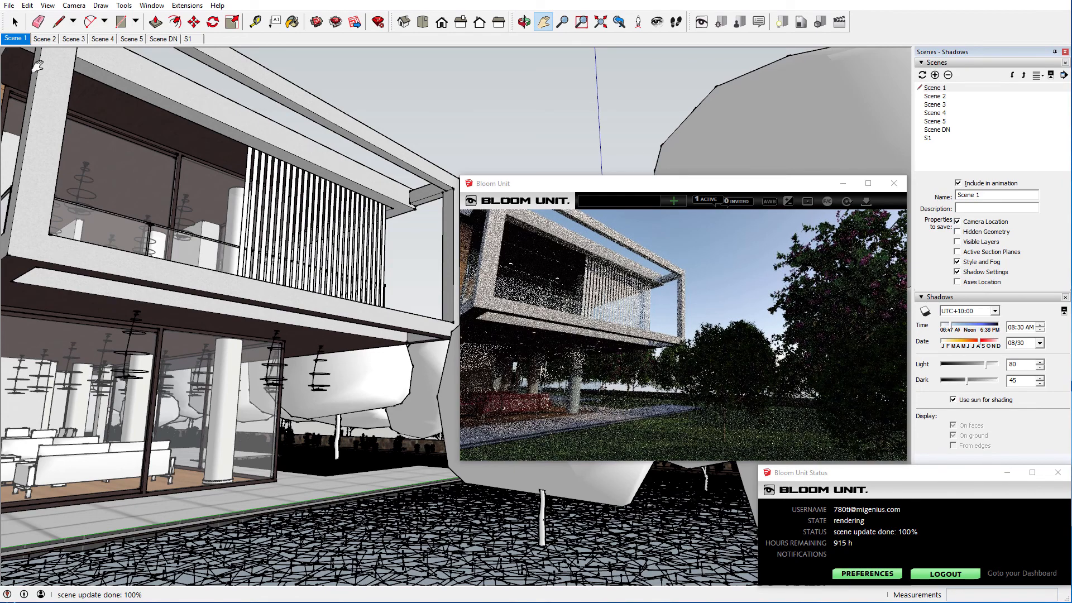
{"action": "left_click", "coordinate": [43, 40]}
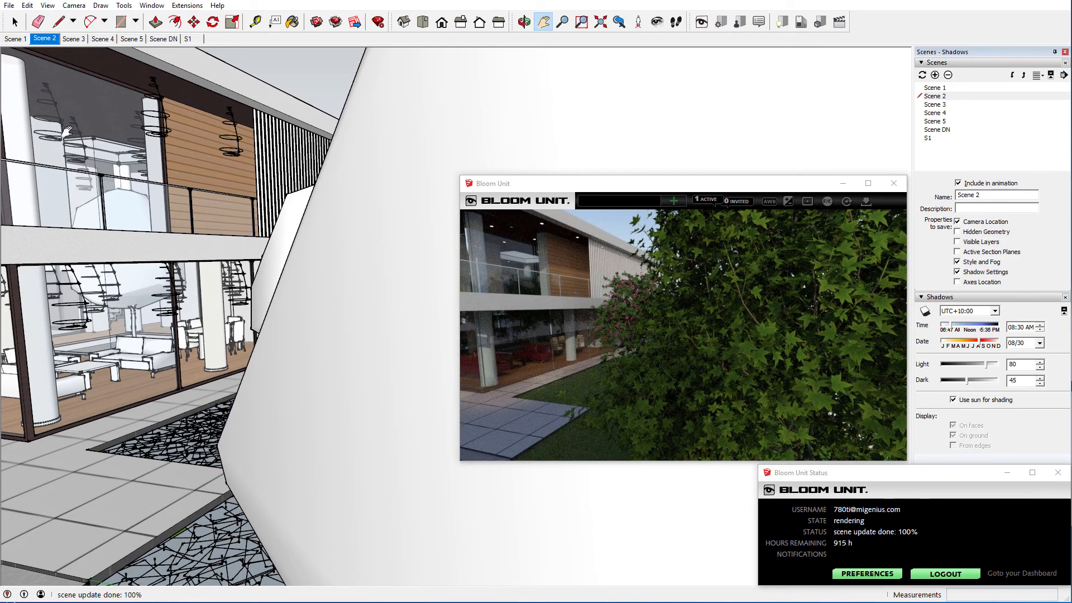
{"action": "left_click", "coordinate": [74, 39]}
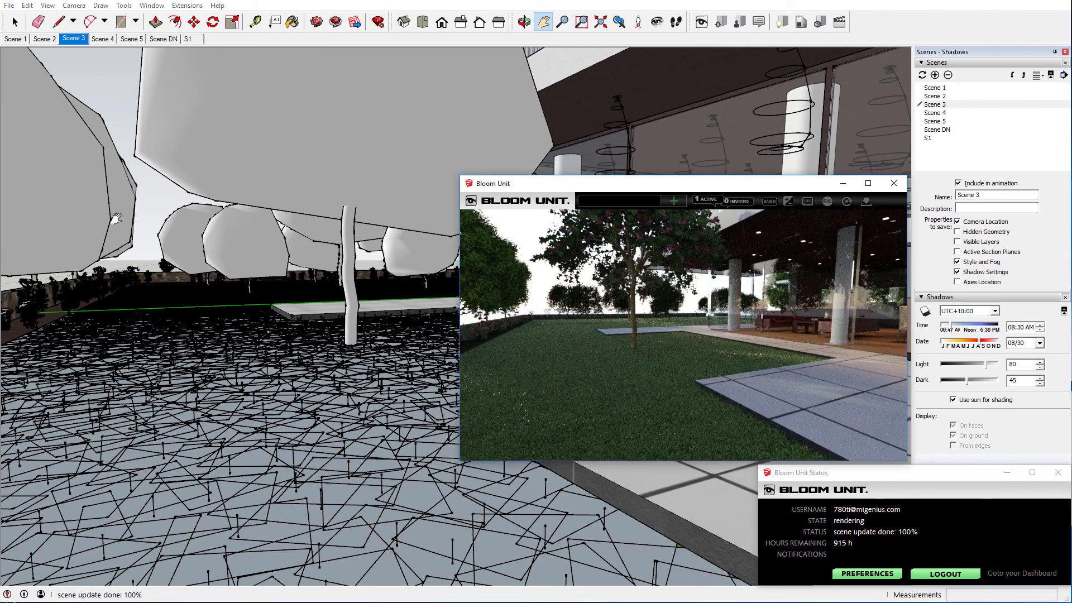
{"action": "left_click", "coordinate": [103, 39]}
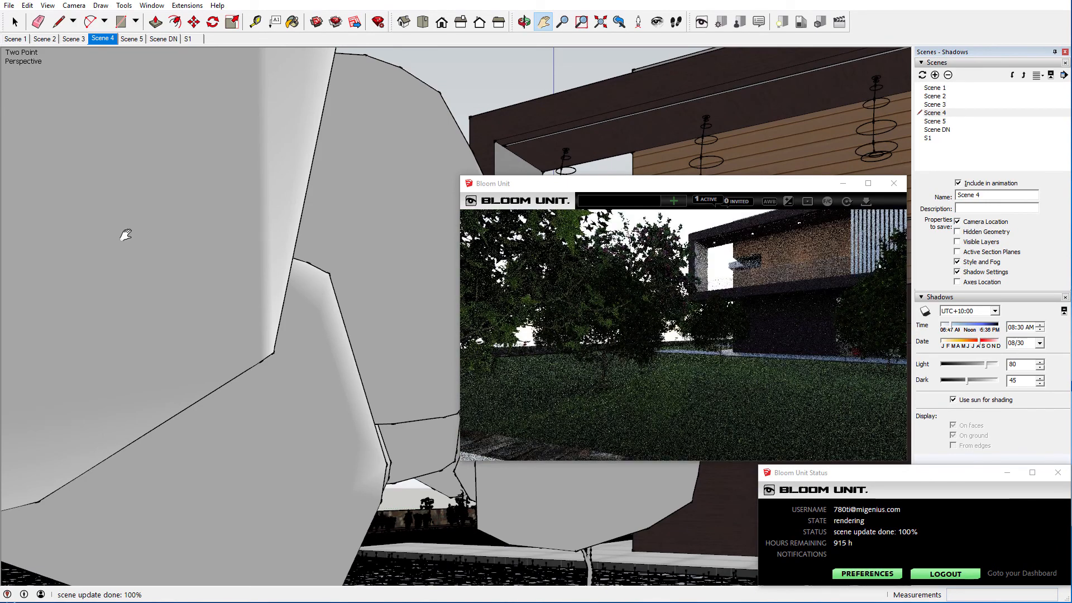
{"action": "left_click", "coordinate": [132, 39]}
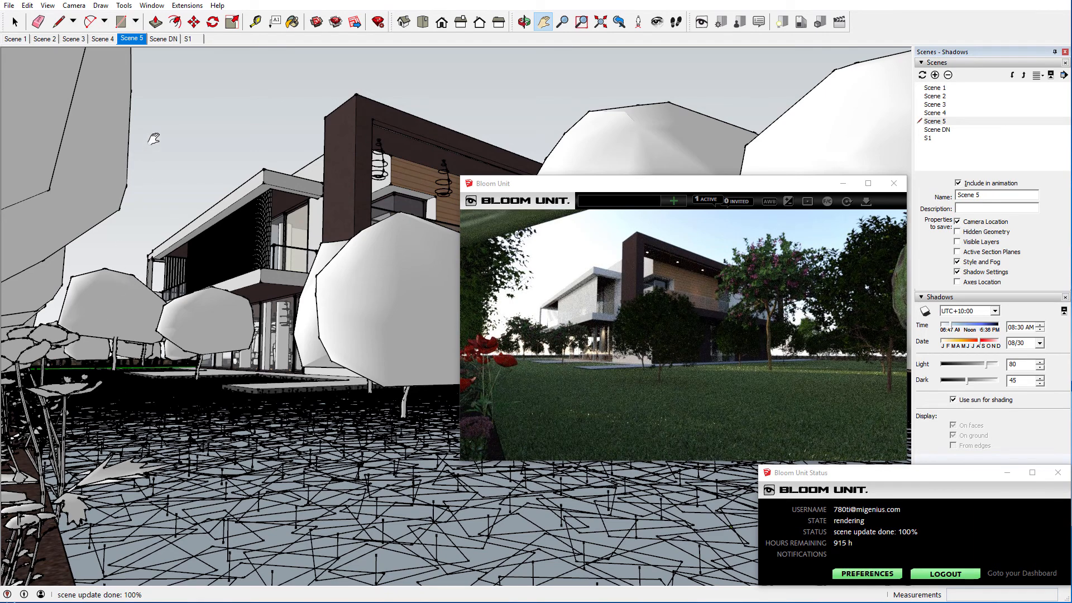
{"action": "left_click", "coordinate": [165, 39]}
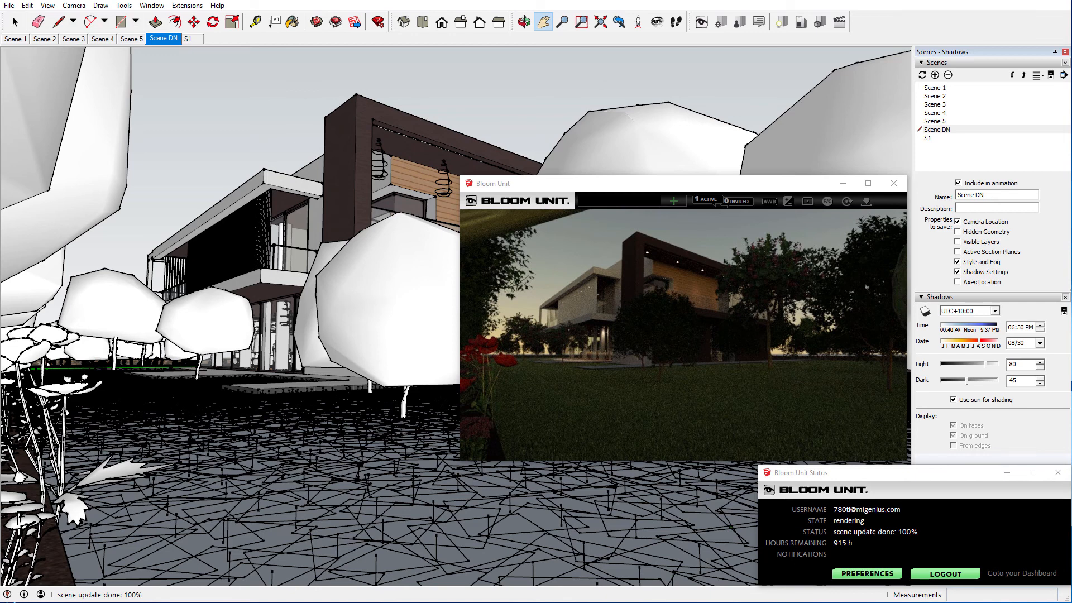
- Disable auto save in the Bloom Unit preferences and save the change
{"action": "left_click", "coordinate": [867, 574]}
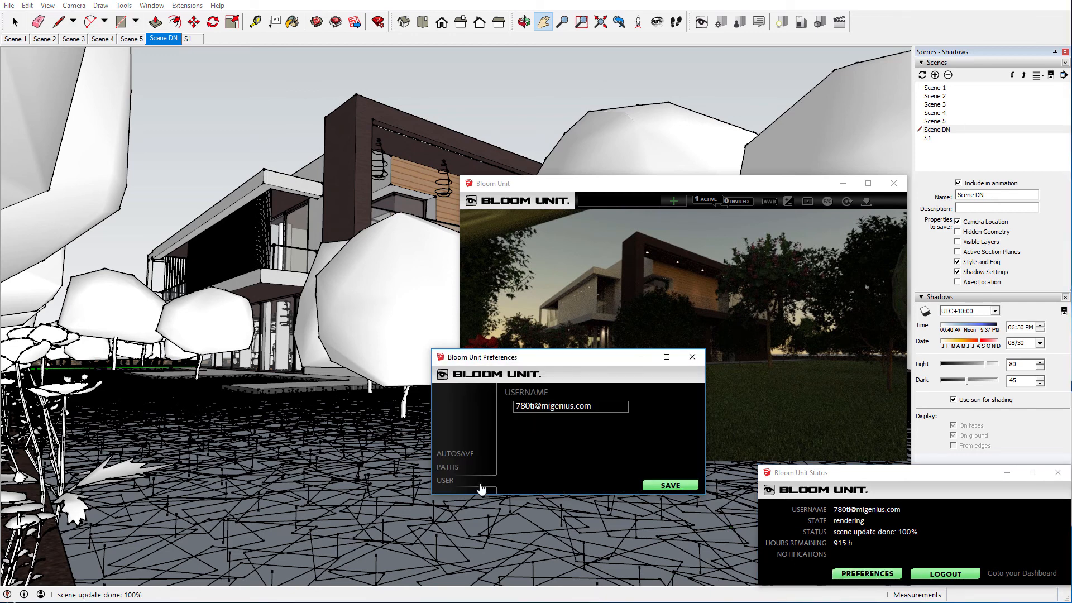
{"action": "left_click", "coordinate": [466, 455]}
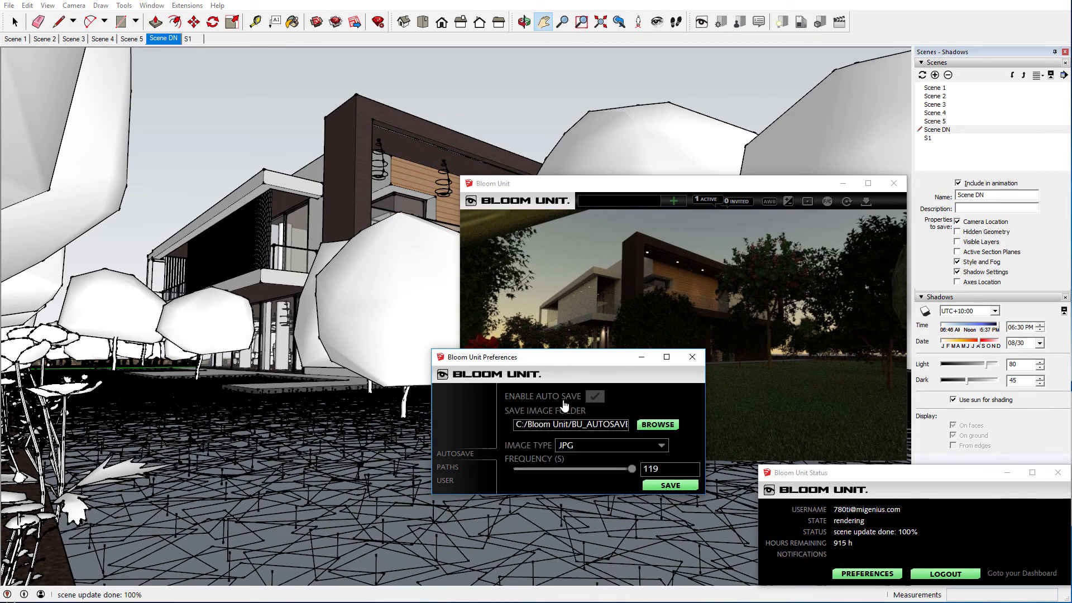
{"action": "left_click", "coordinate": [596, 398]}
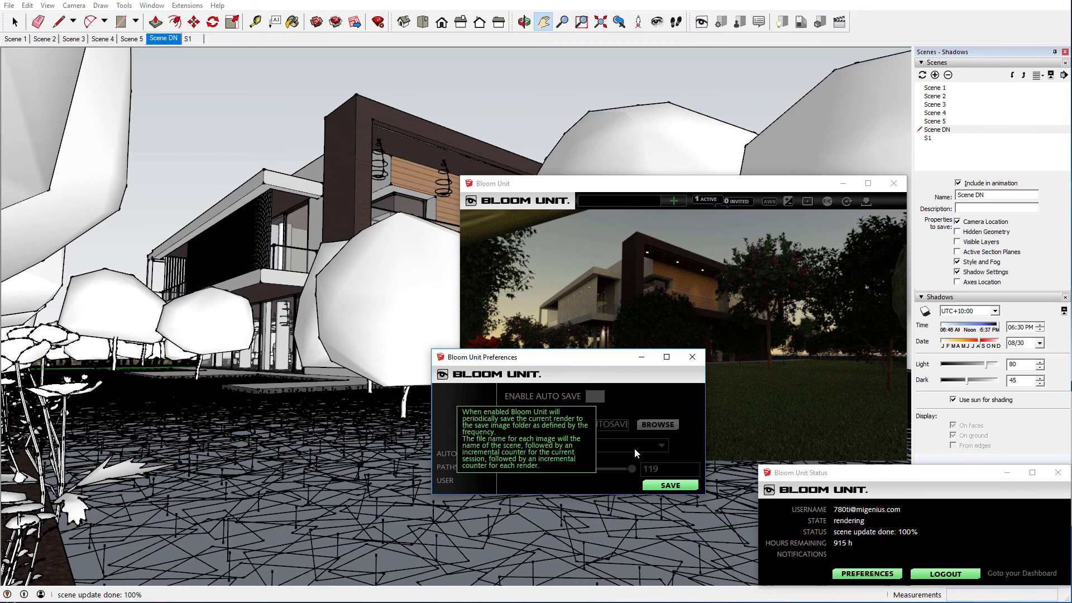
{"action": "left_click", "coordinate": [672, 485]}
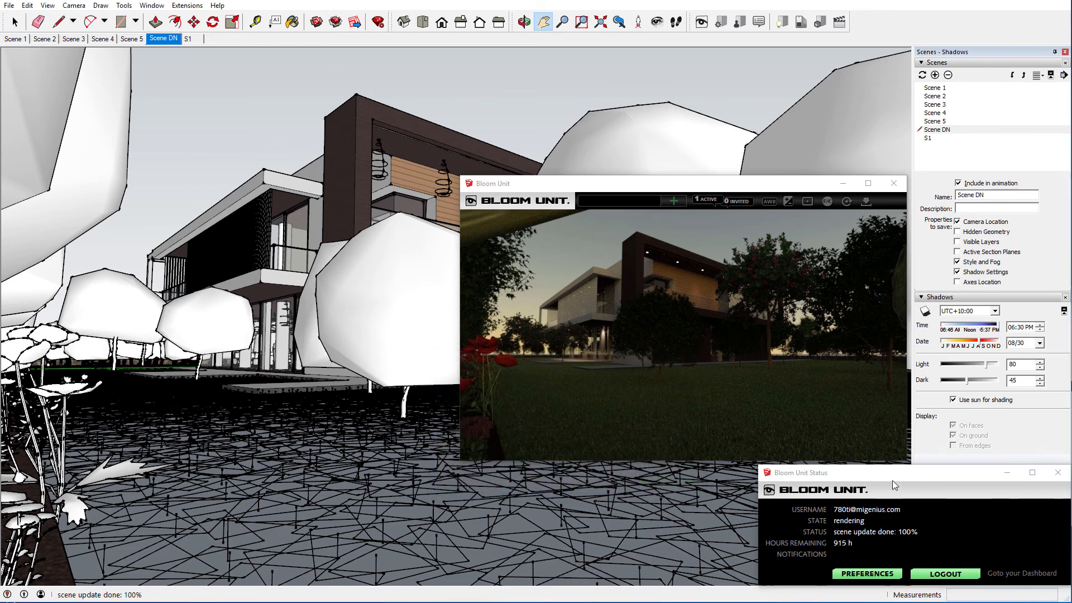
- Clear the workspace by moving the Bloom Unit status window away and closing the render view and the Scenes and Shadows tray
{"action": "left_click_drag", "start_coordinate": [889, 474], "coordinate": [1063, 602]}
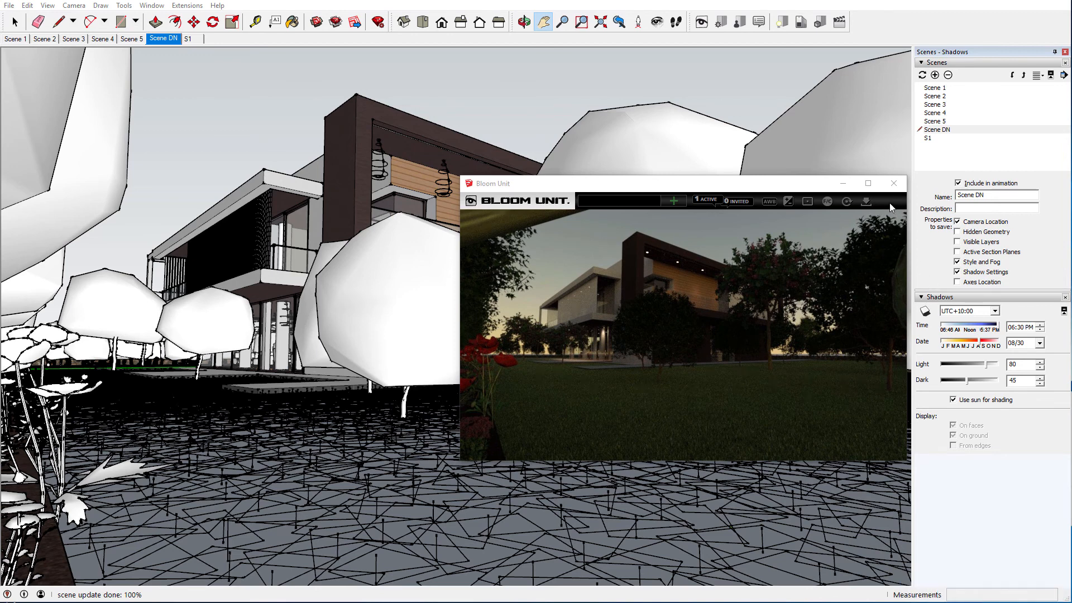
{"action": "left_click", "coordinate": [893, 184]}
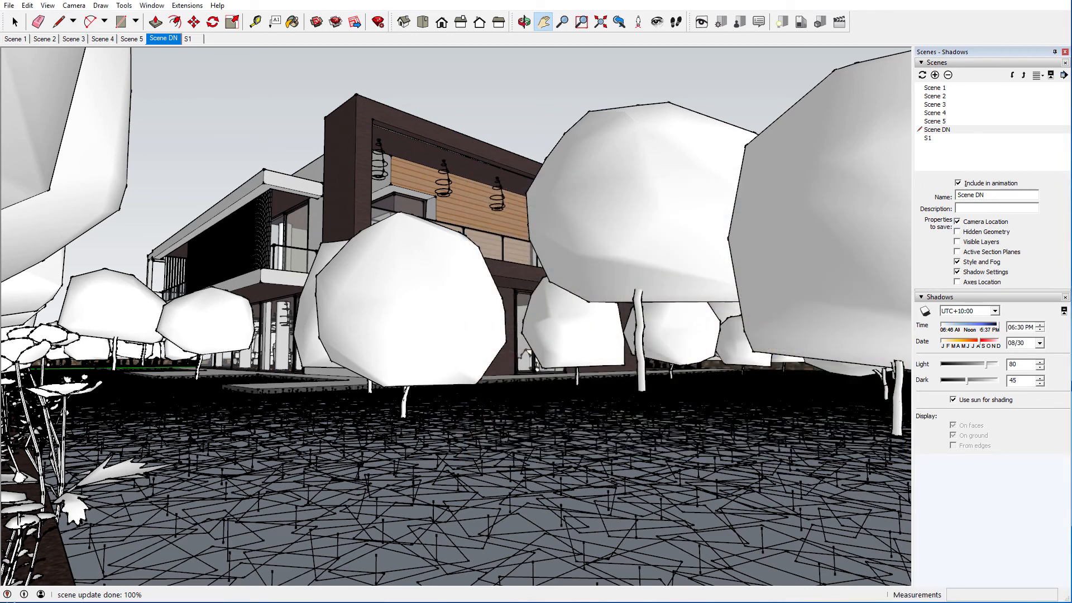
{"action": "left_click", "coordinate": [1065, 52]}
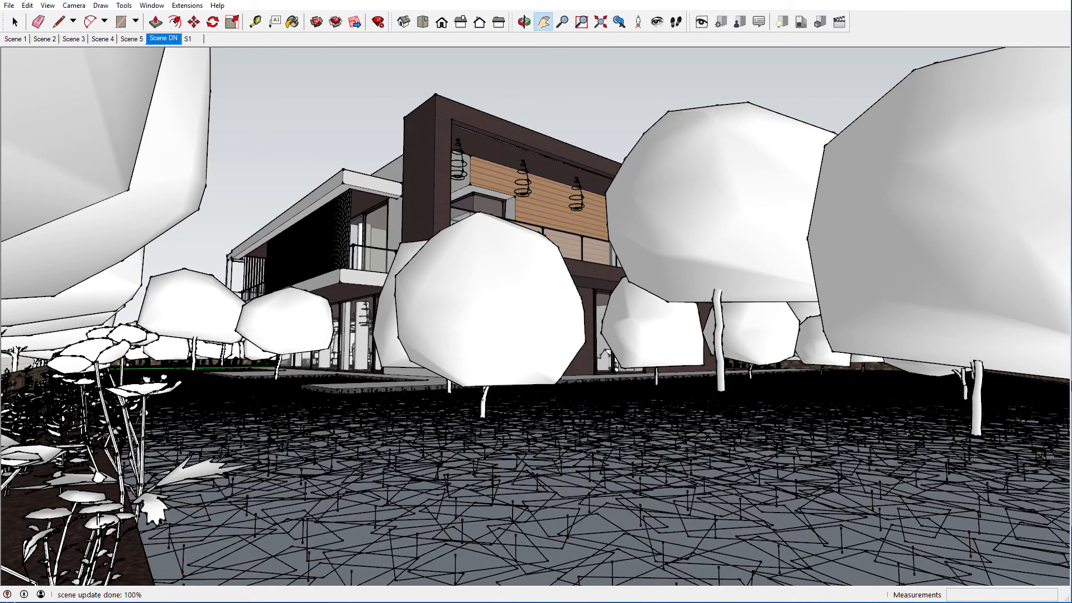
- Set the scene transition time to 5 seconds in the model's animation settings and close them
{"action": "left_click", "coordinate": [49, 6]}
{"action": "mouse_move", "coordinate": [84, 181]}
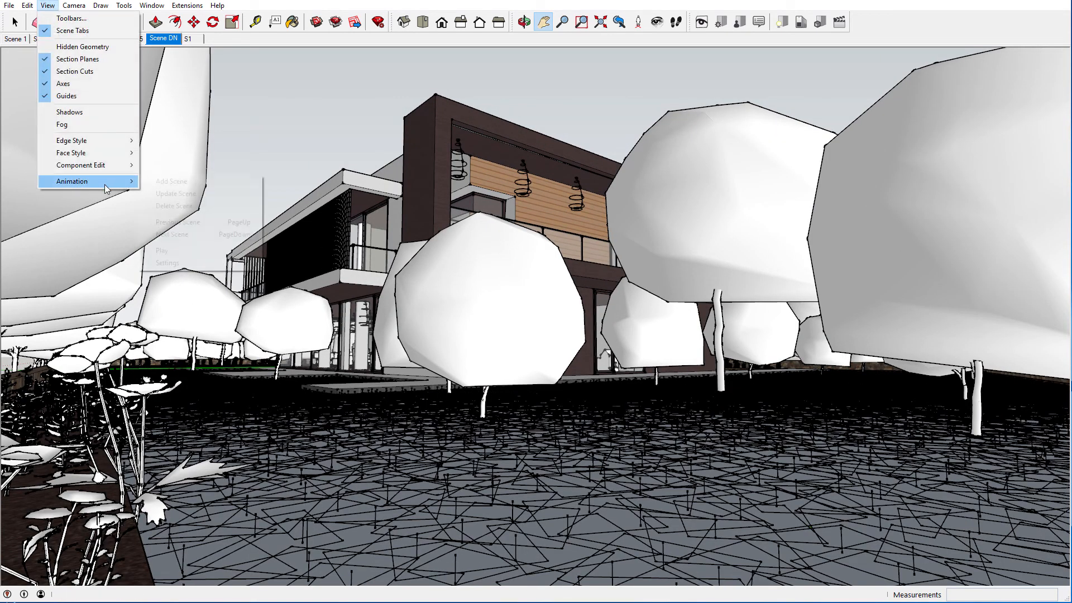
{"action": "left_click", "coordinate": [167, 263]}
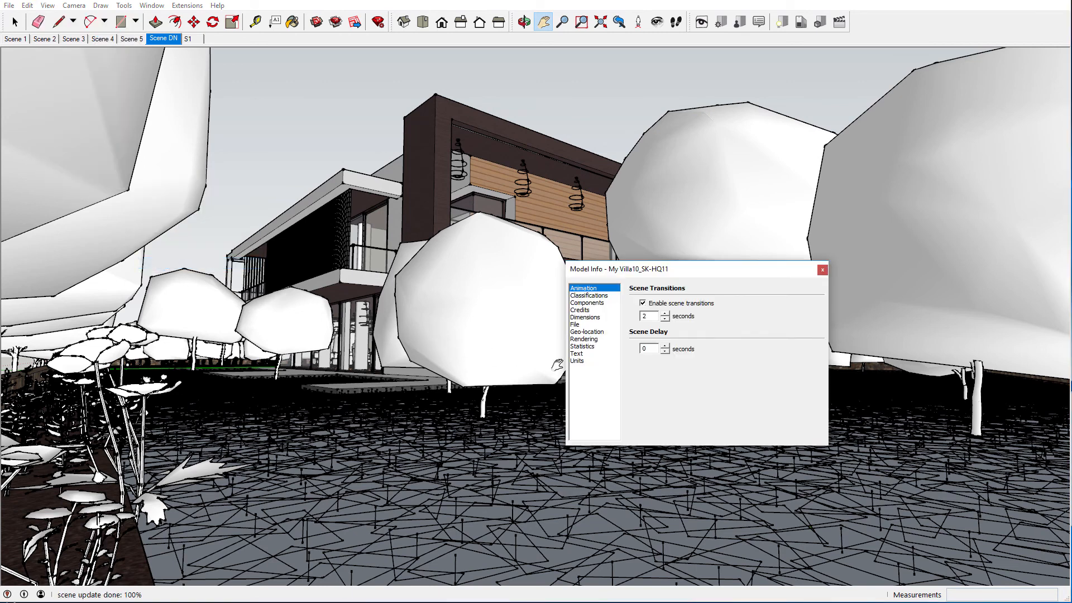
{"action": "left_click", "coordinate": [665, 313]}
{"action": "left_click", "coordinate": [664, 314]}
{"action": "left_click", "coordinate": [665, 314]}
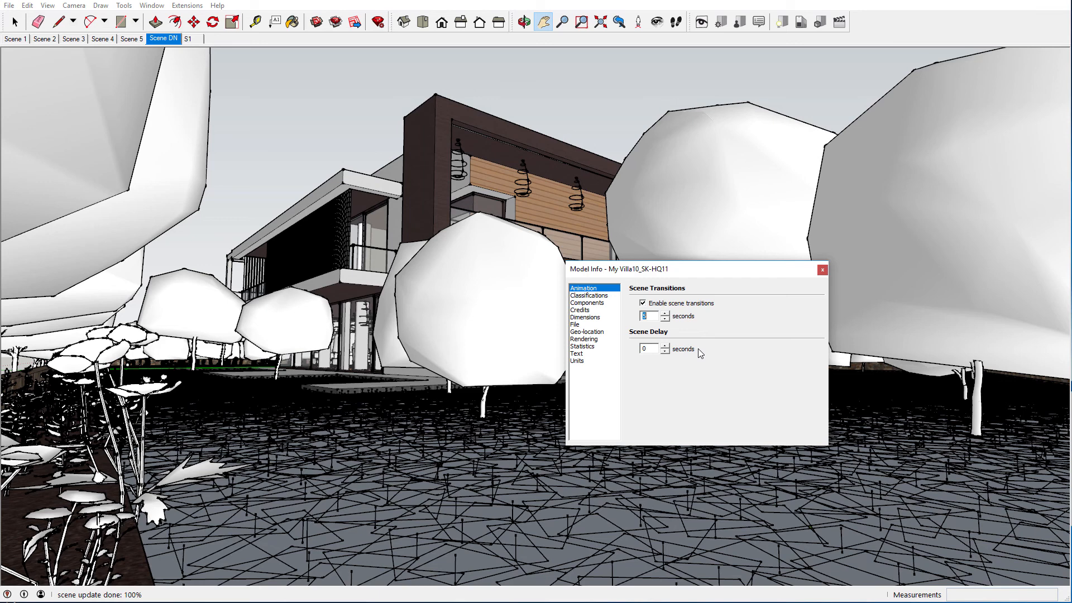
{"action": "left_click", "coordinate": [821, 270]}
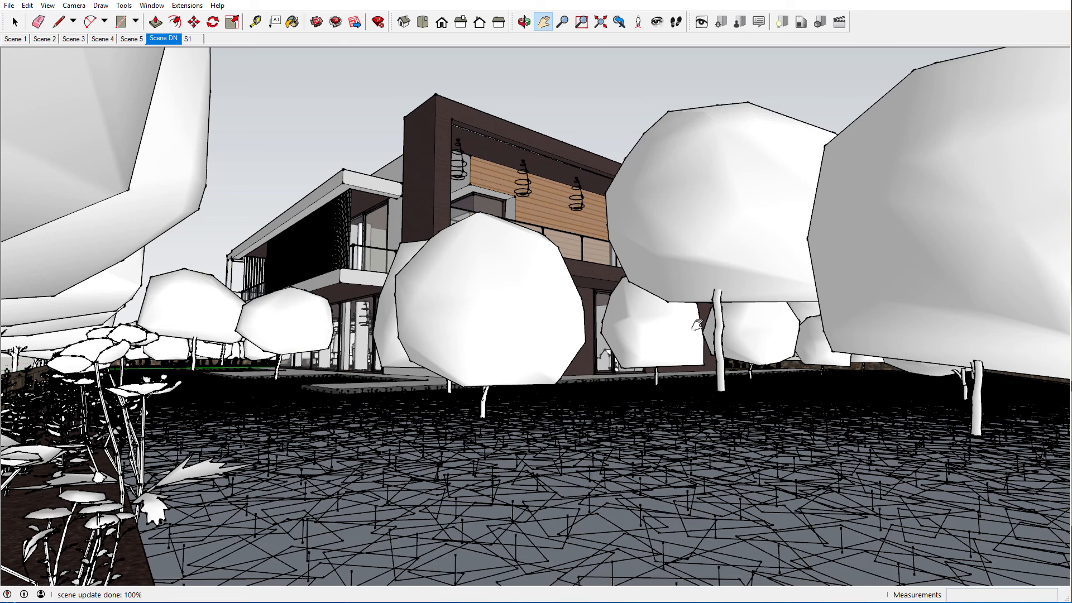
- Open the Bloom Unit animation rendering settings and set the output folder to C:/BU_Frames
{"action": "left_click", "coordinate": [838, 22]}
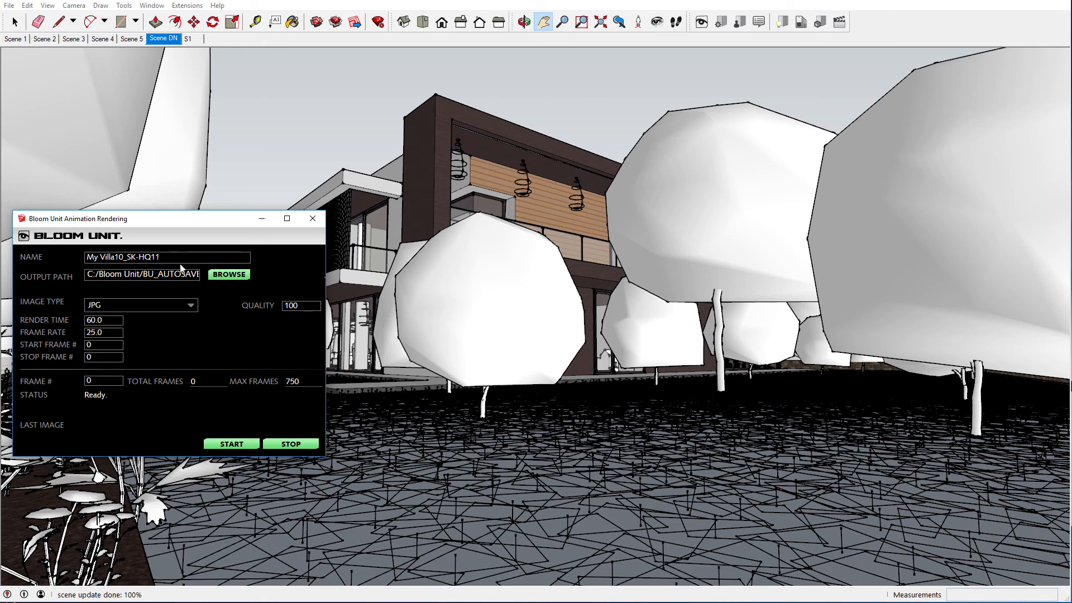
{"action": "left_click", "coordinate": [229, 274]}
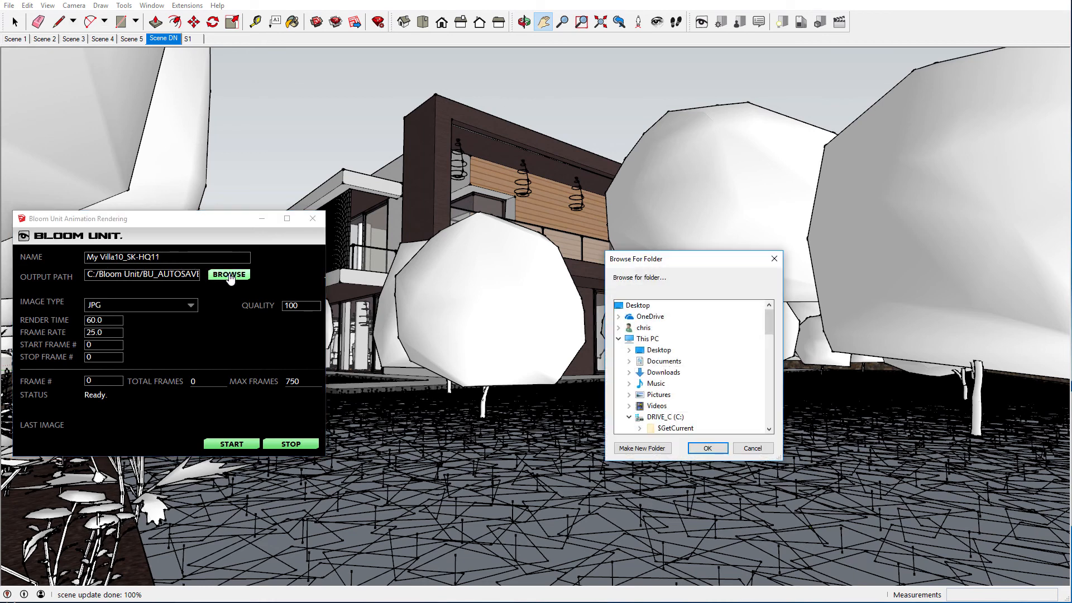
{"action": "left_click_drag", "start_coordinate": [770, 330], "coordinate": [771, 359]}
{"action": "left_click", "coordinate": [639, 339]}
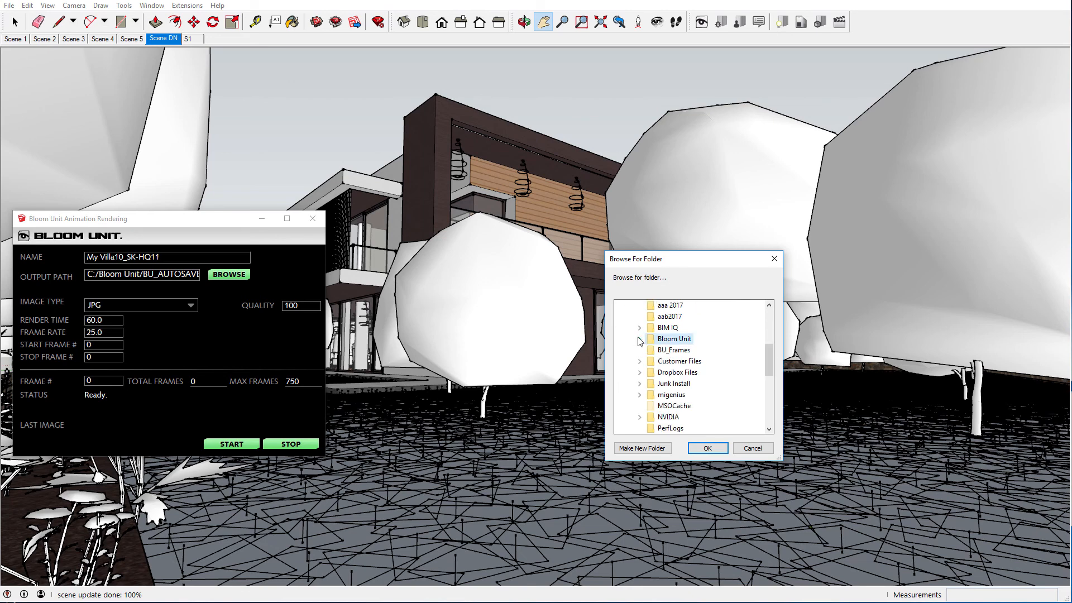
{"action": "left_click", "coordinate": [673, 352]}
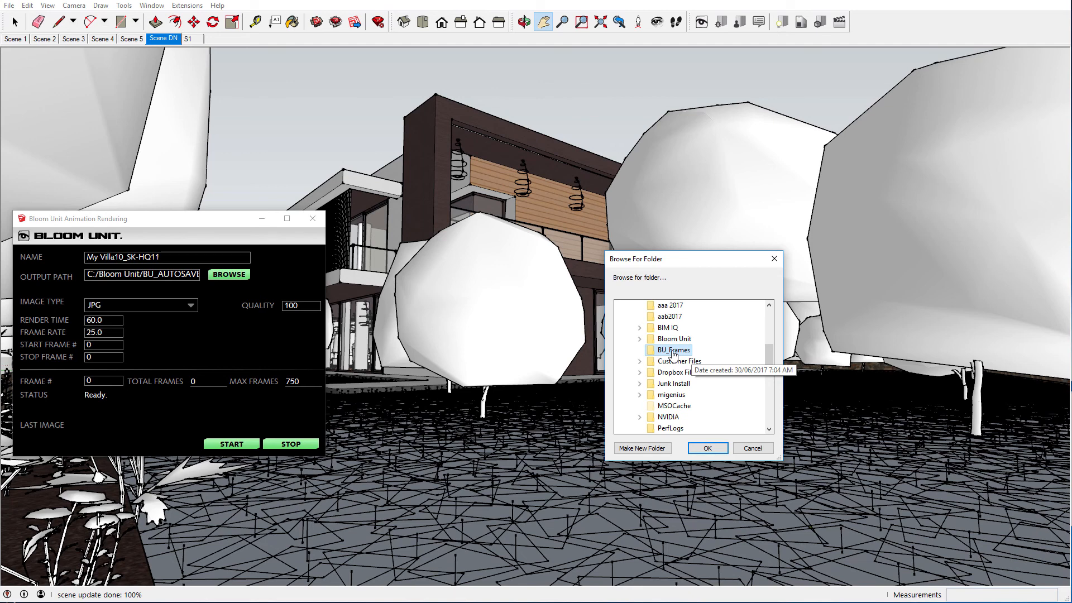
{"action": "left_click", "coordinate": [706, 449]}
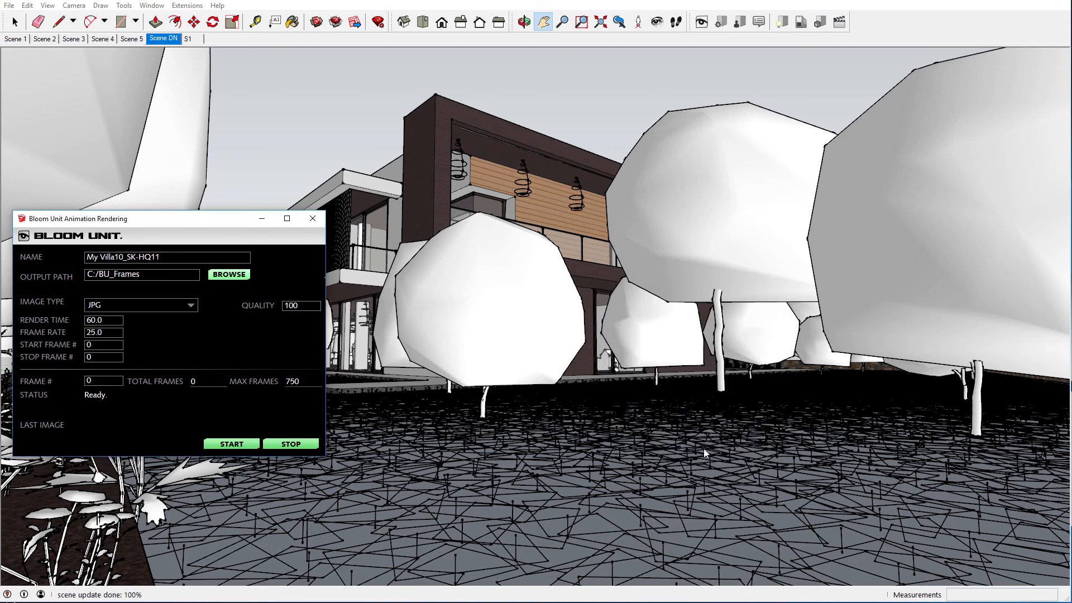
- Choose JPG as the image type for the animation frames and set the frame rate to 15
{"action": "left_click", "coordinate": [192, 306]}
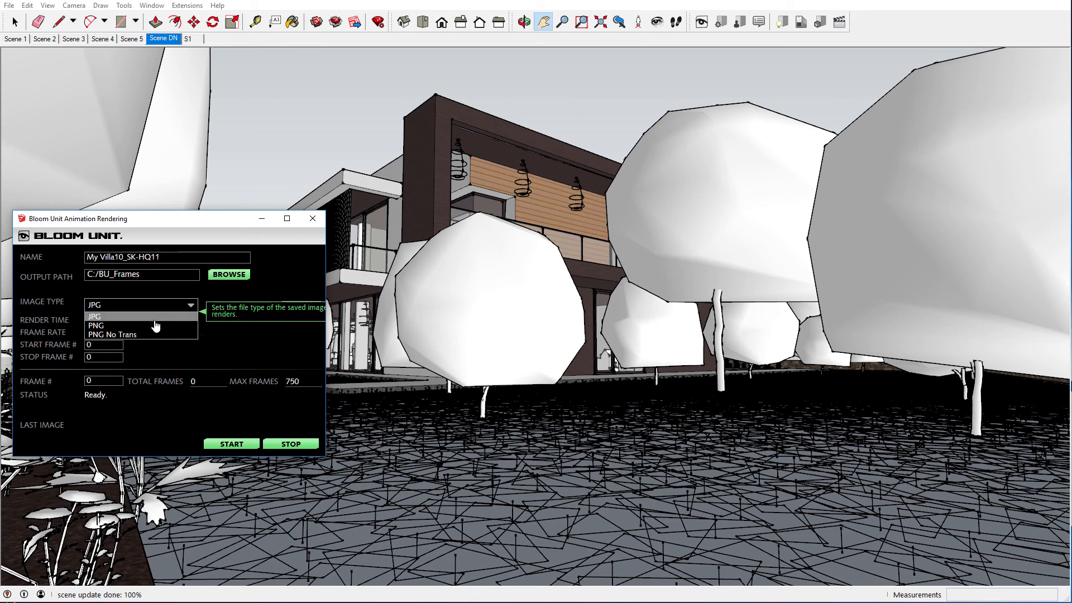
{"action": "left_click", "coordinate": [111, 316]}
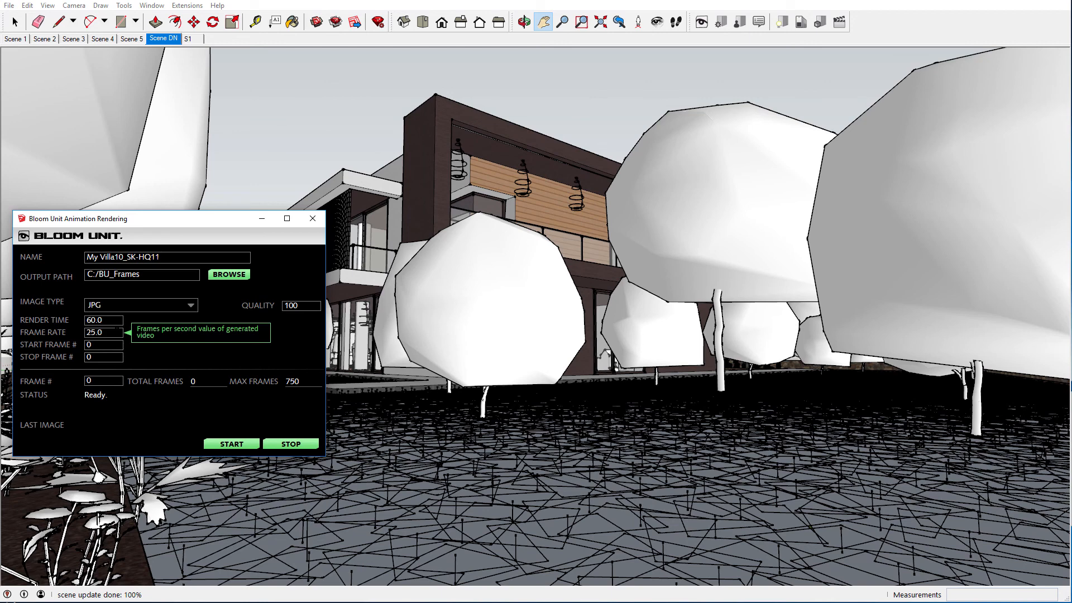
{"action": "double_click", "coordinate": [93, 332]}
{"action": "type", "text": "15"}
{"action": "left_click", "coordinate": [97, 345]}
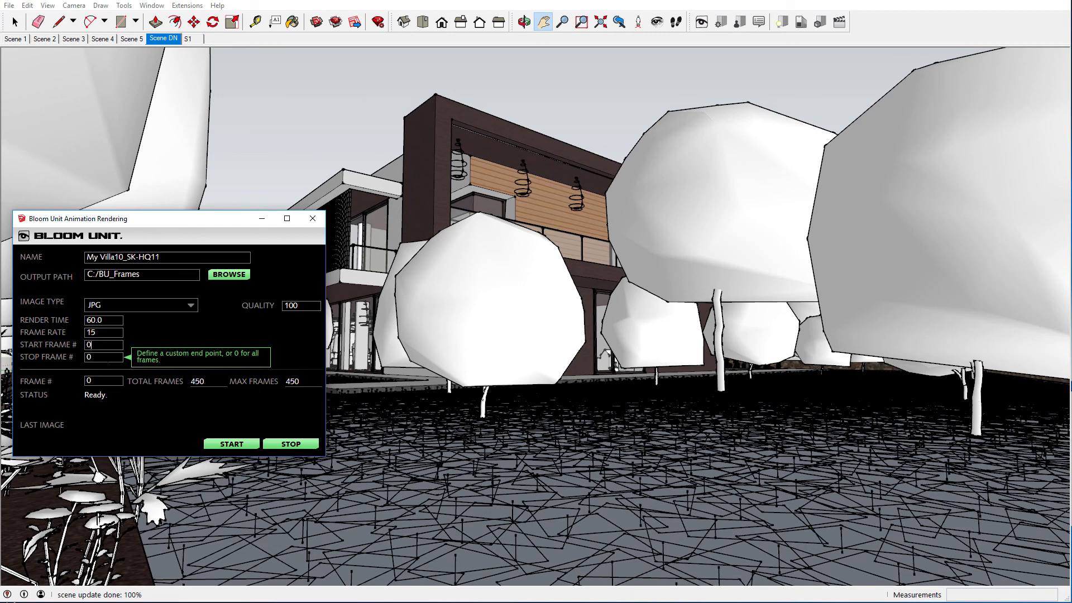
- Set the render resolution to 1280 x 720 in the Bloom Unit render settings and save them
{"action": "left_click", "coordinate": [721, 23]}
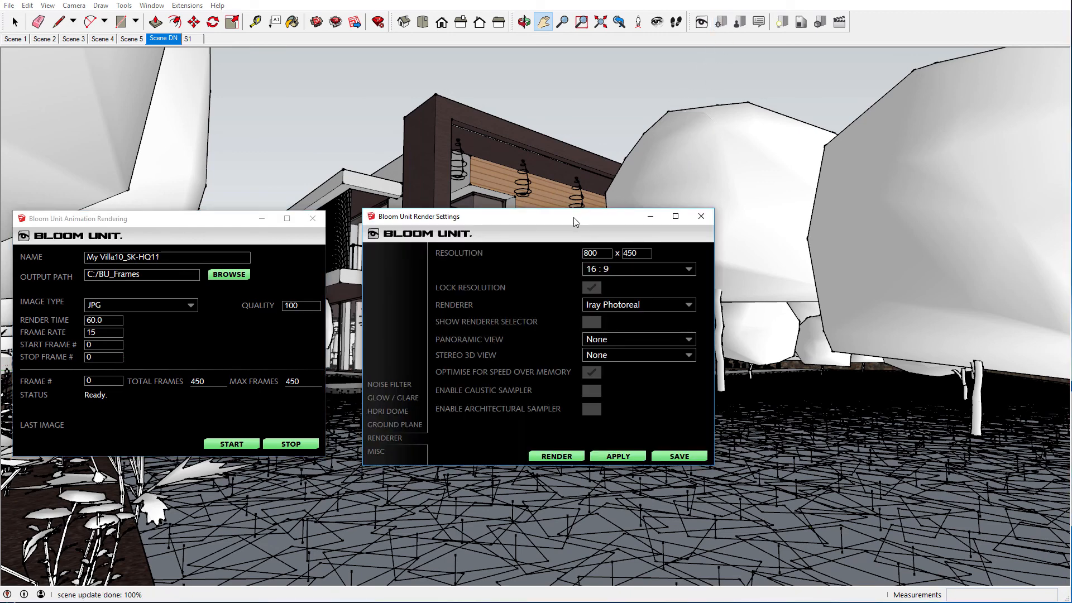
{"action": "left_click_drag", "start_coordinate": [574, 217], "coordinate": [649, 192]}
{"action": "double_click", "coordinate": [664, 228]}
{"action": "type", "text": "1"}
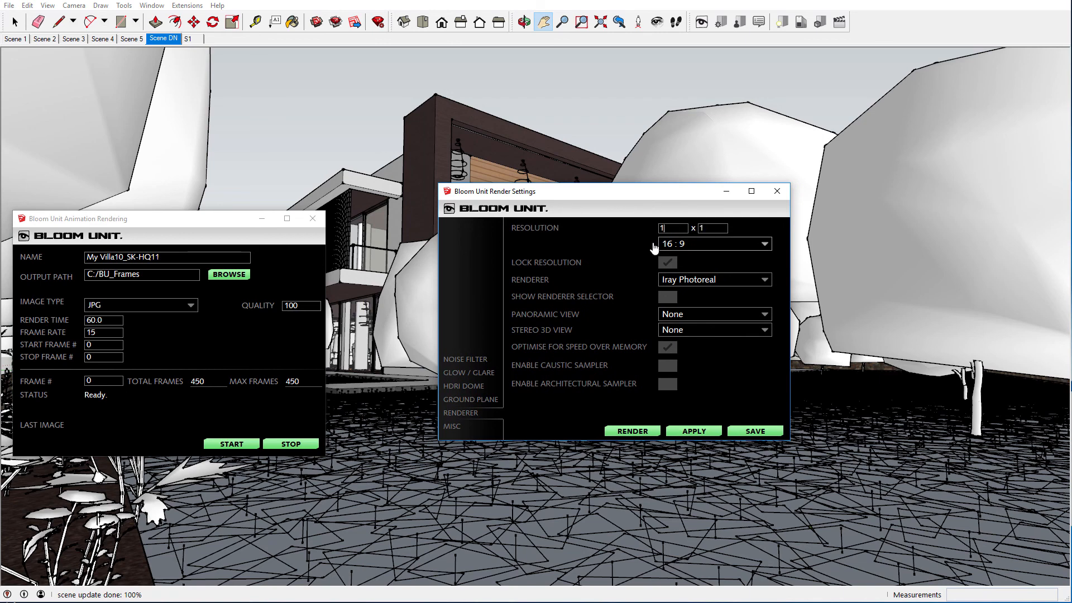
{"action": "type", "text": "280"}
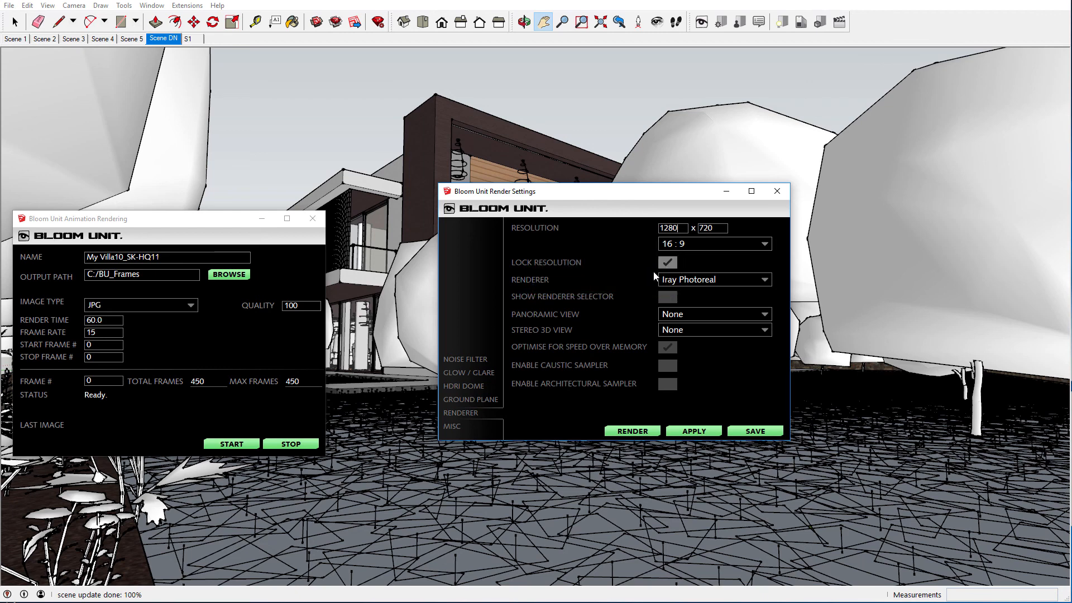
{"action": "mouse_move", "coordinate": [685, 265]}
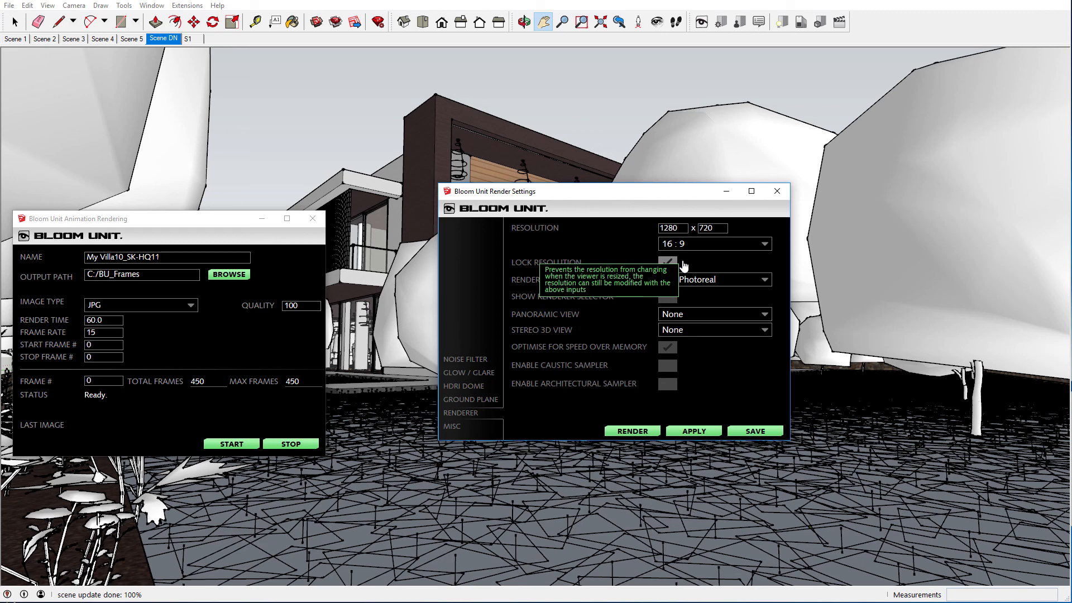
{"action": "left_click", "coordinate": [766, 433]}
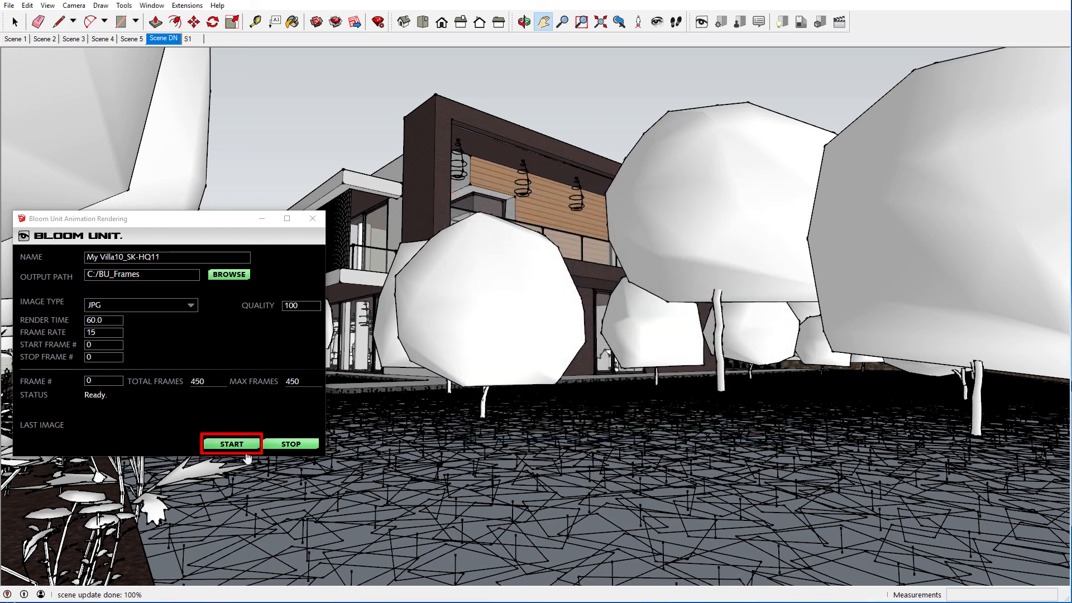
- Start the animation rendering and place the render window beside the animation settings so both are fully visible
{"action": "left_click", "coordinate": [236, 445]}
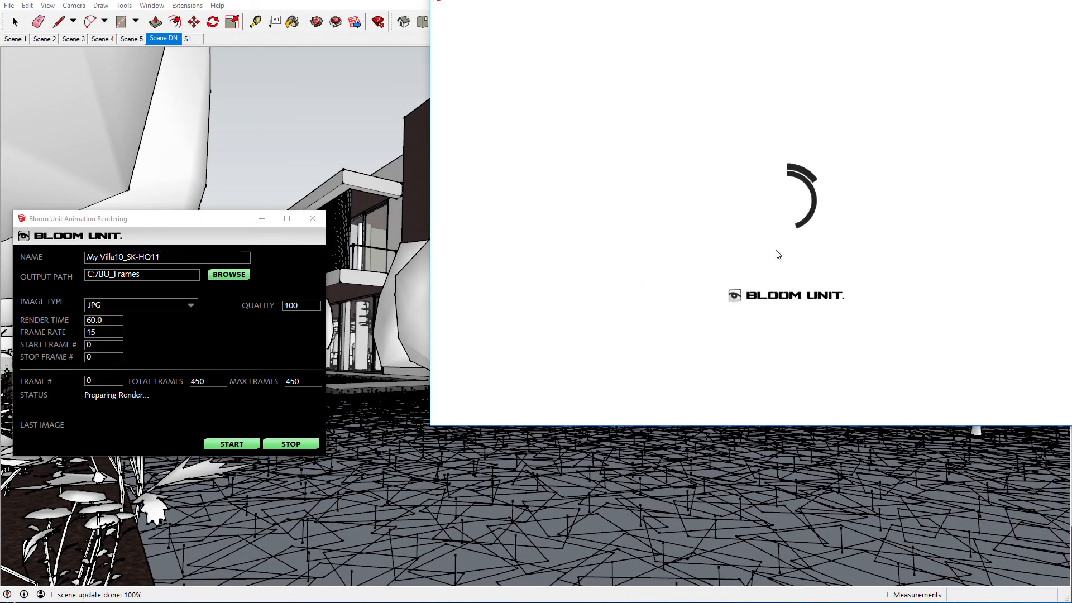
{"action": "mouse_move", "coordinate": [796, 10]}
{"action": "left_mouse_down"}
{"action": "mouse_move", "coordinate": [741, 65]}
{"action": "mouse_move", "coordinate": [709, 77]}
{"action": "mouse_move", "coordinate": [709, 122]}
{"action": "left_mouse_up"}
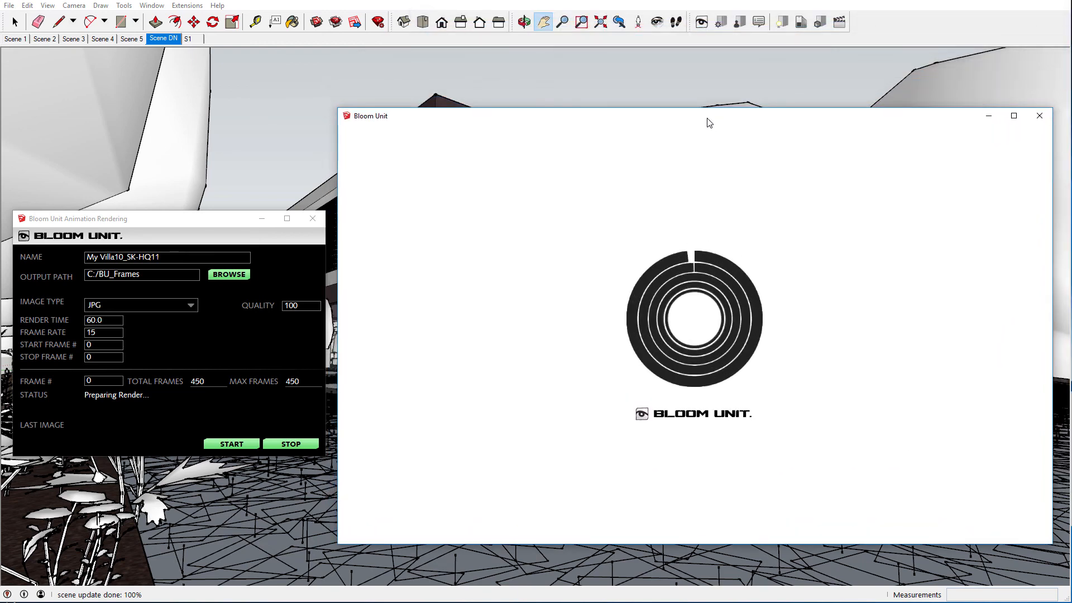